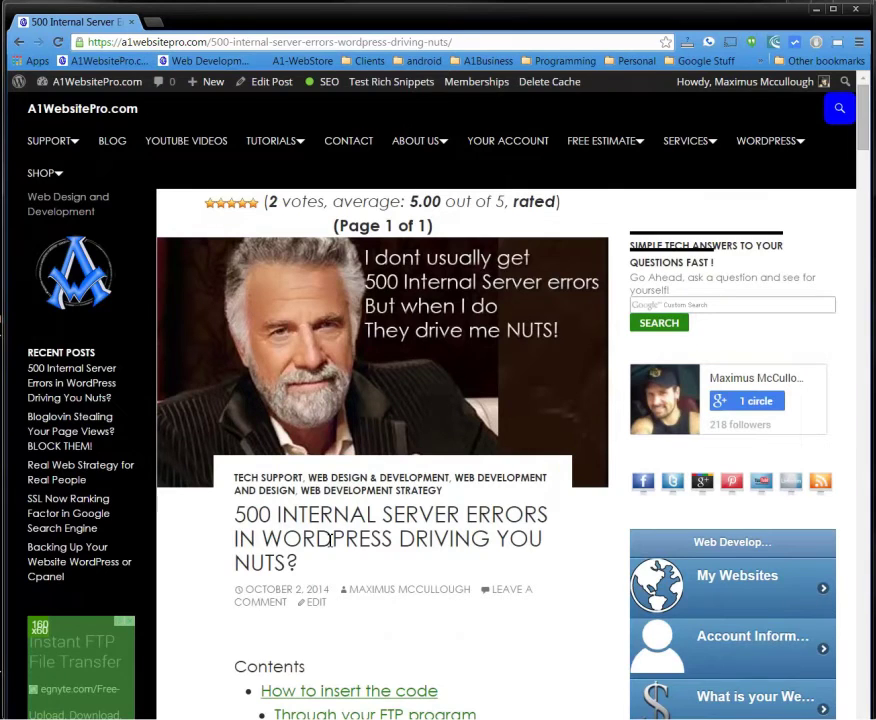
Step: Read the article on WordPress 500 internal server errors, examining its contents list and the WP_MEMORY_LIMIT code snippet
scroll(345, 545, down, 2)
scroll(452, 540, down, 2)
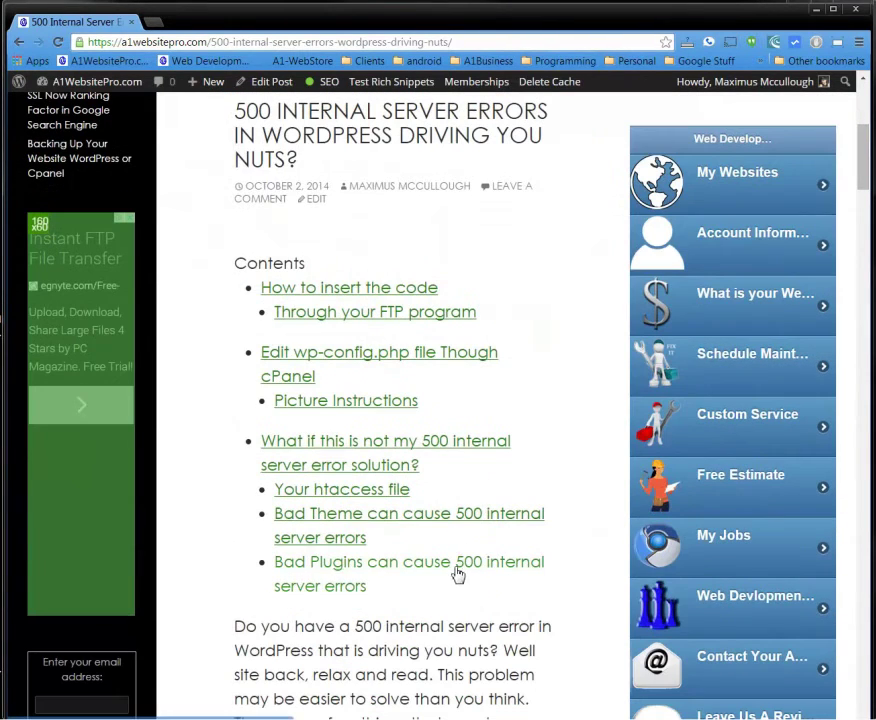
scroll(364, 600, up, 1)
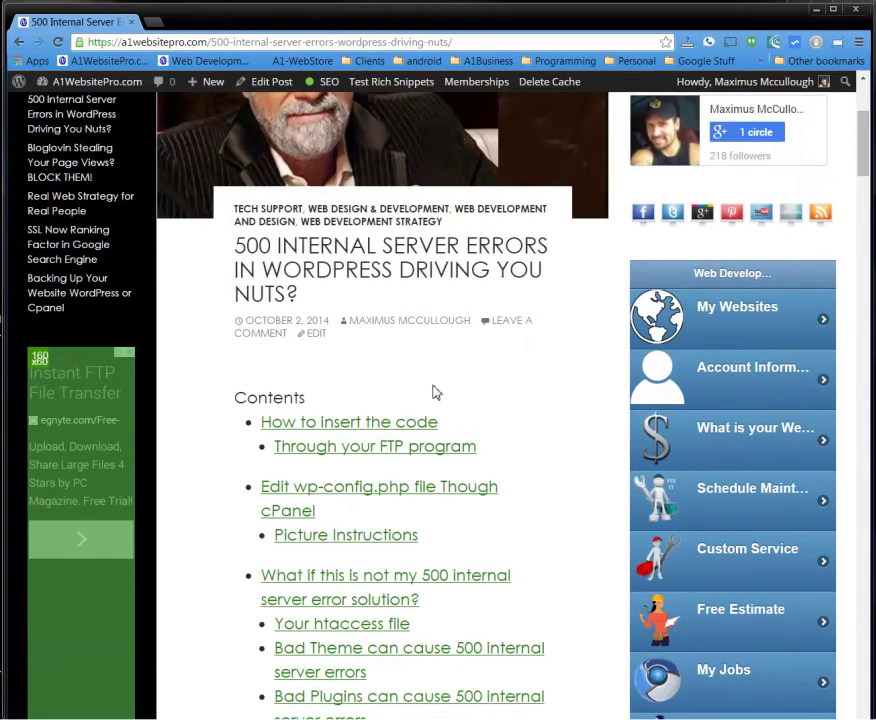
scroll(463, 387, down, 1)
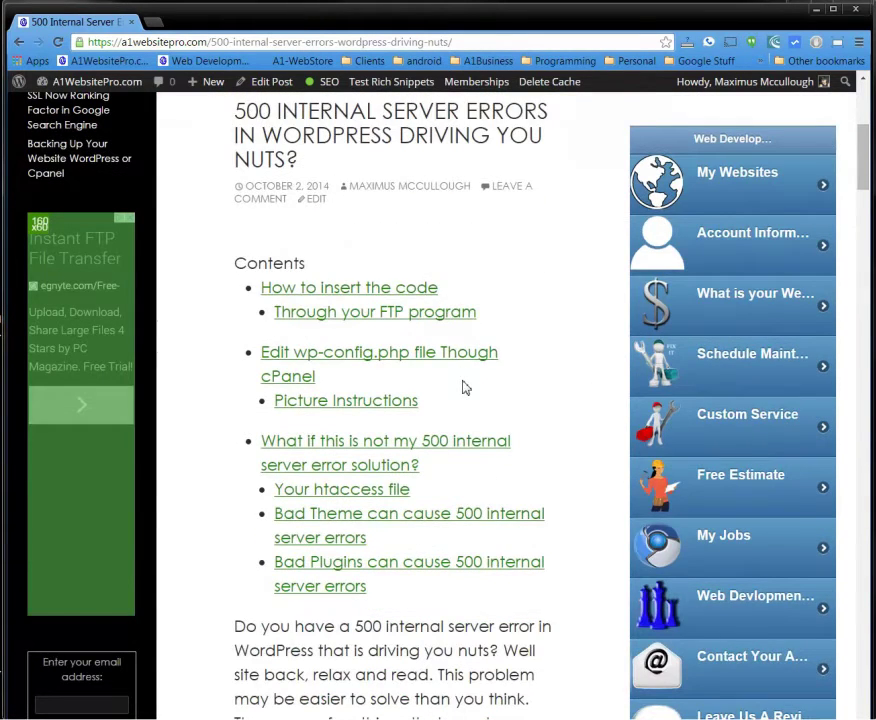
scroll(463, 387, down, 1)
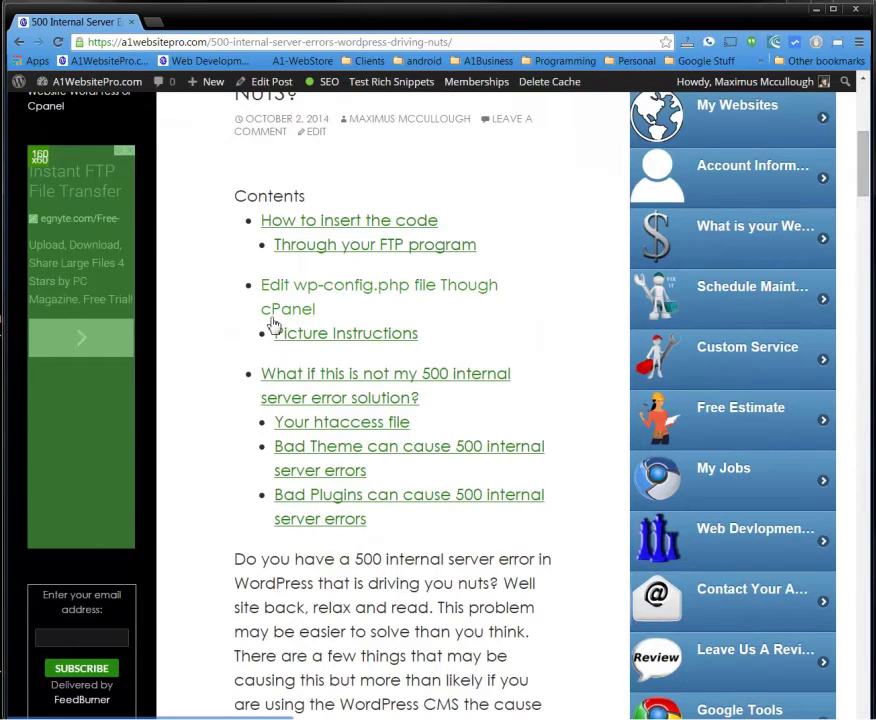
scroll(218, 426, down, 5)
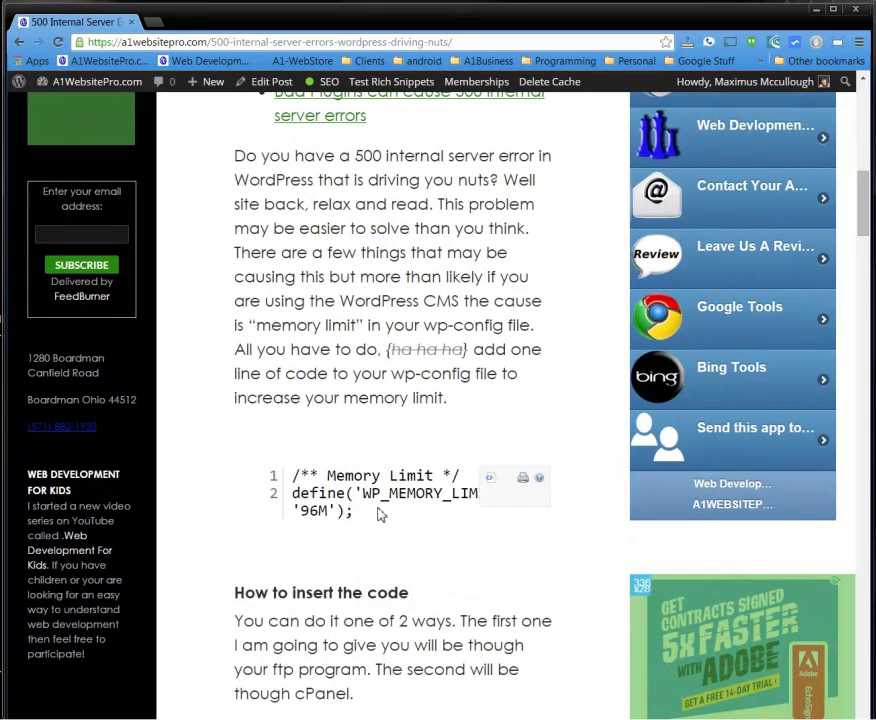
drag(354, 511, 311, 398)
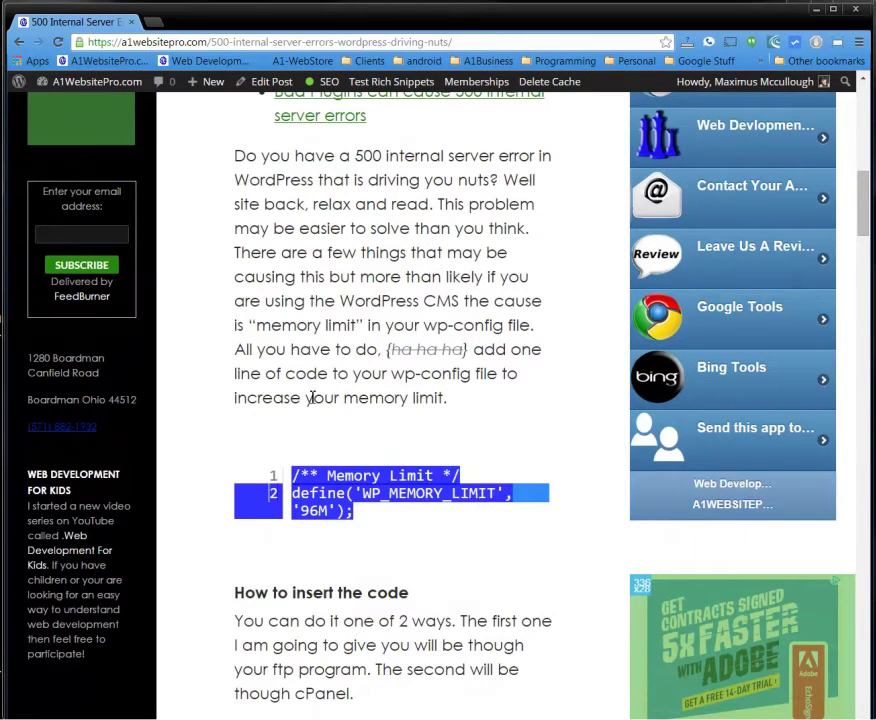
double_click(321, 512)
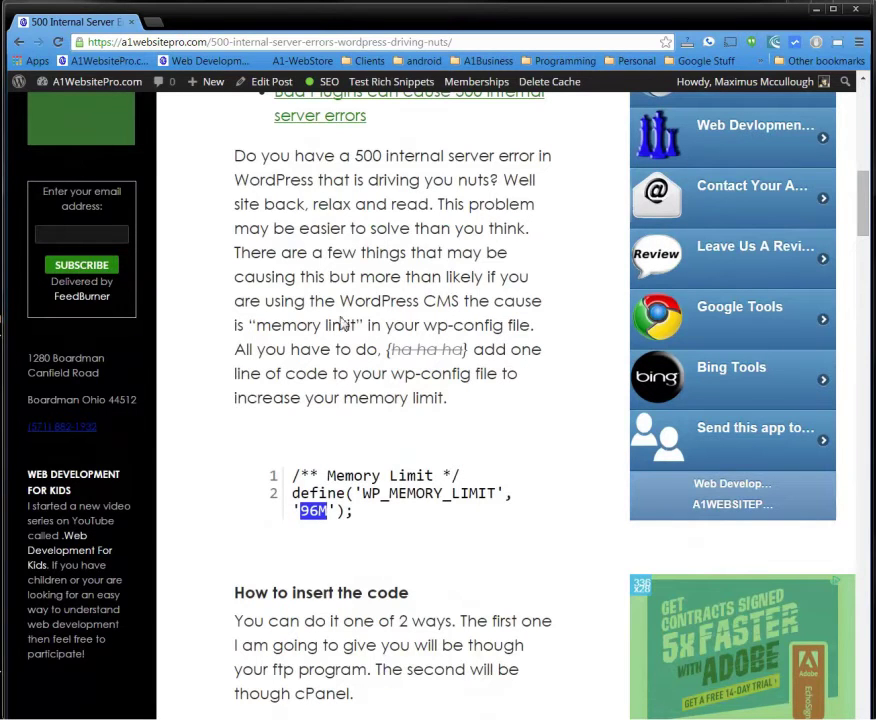
scroll(343, 311, down, 6)
scroll(366, 426, up, 8)
scroll(366, 430, up, 7)
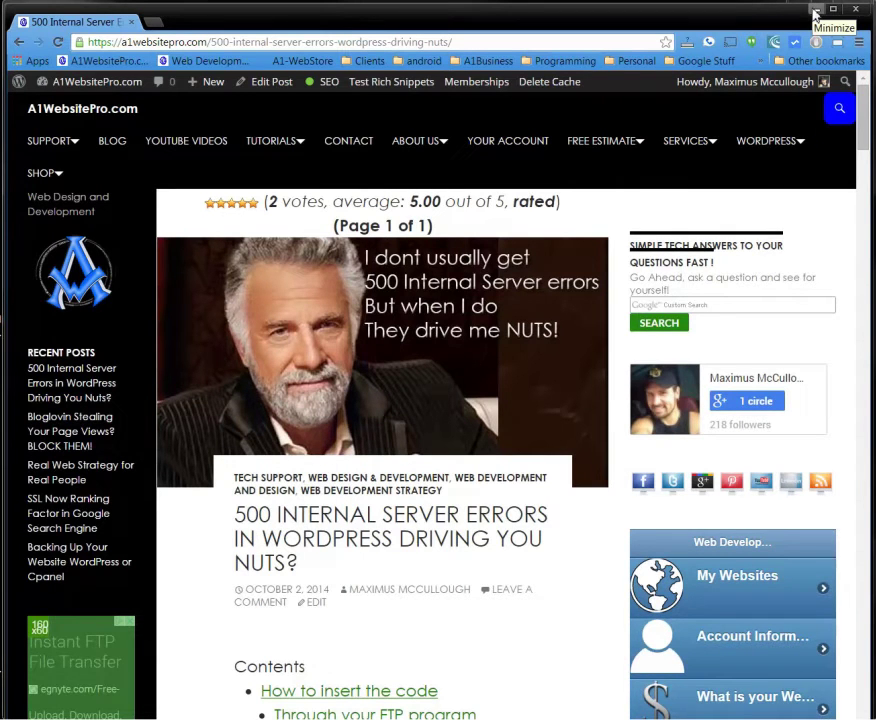
Step: Switch from the browser to Notepad++ and show the NppFTP window
click(815, 12)
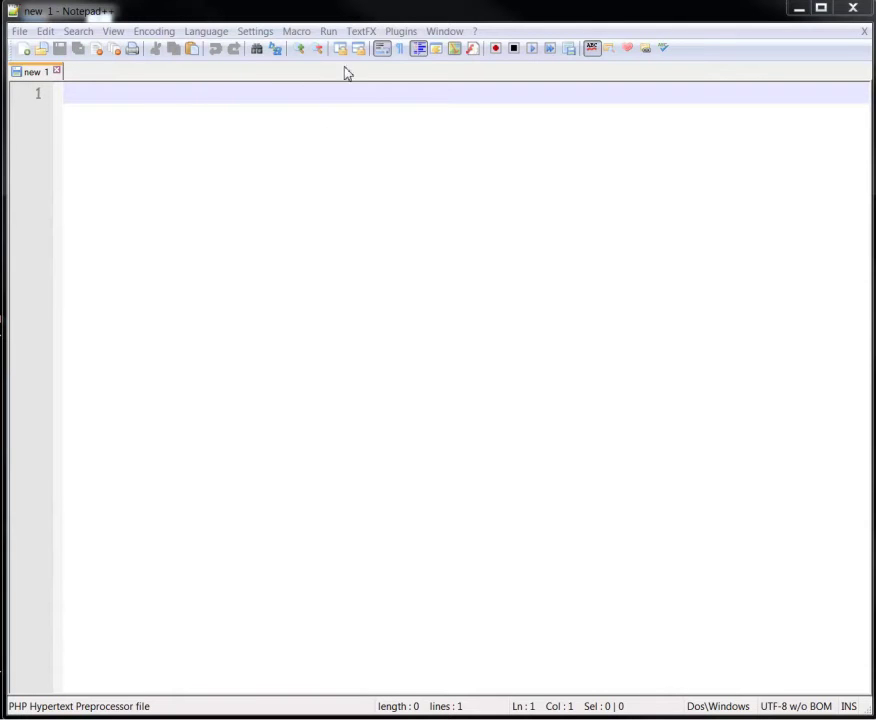
click(398, 34)
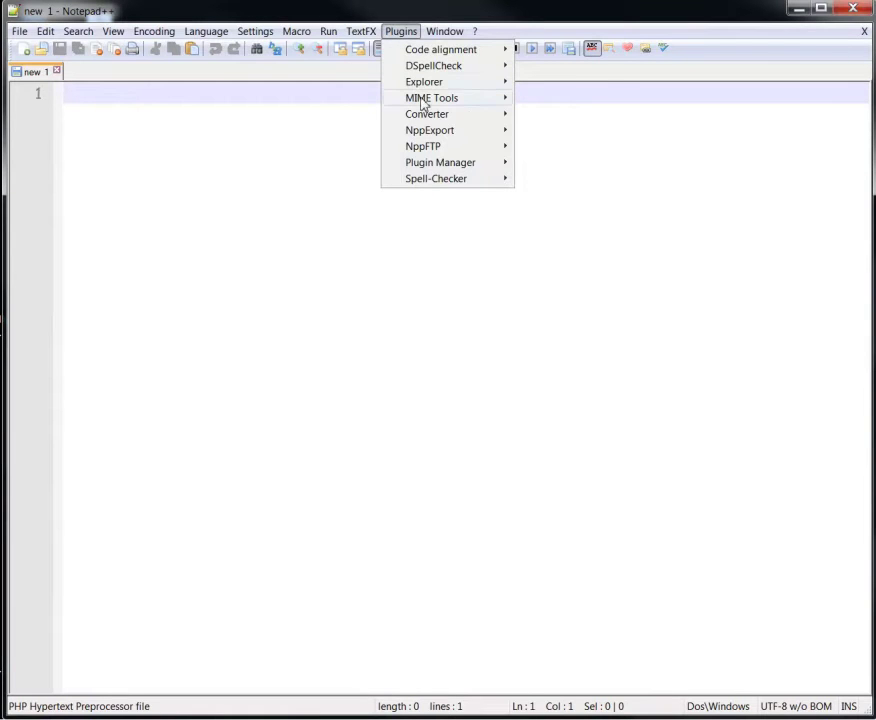
mouse_move(449, 151)
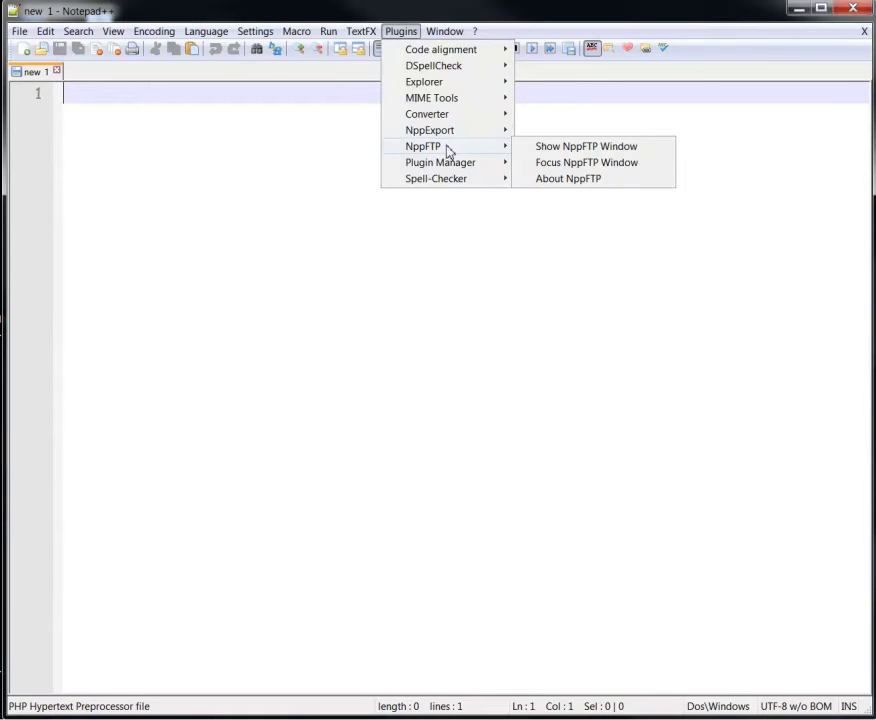
click(569, 149)
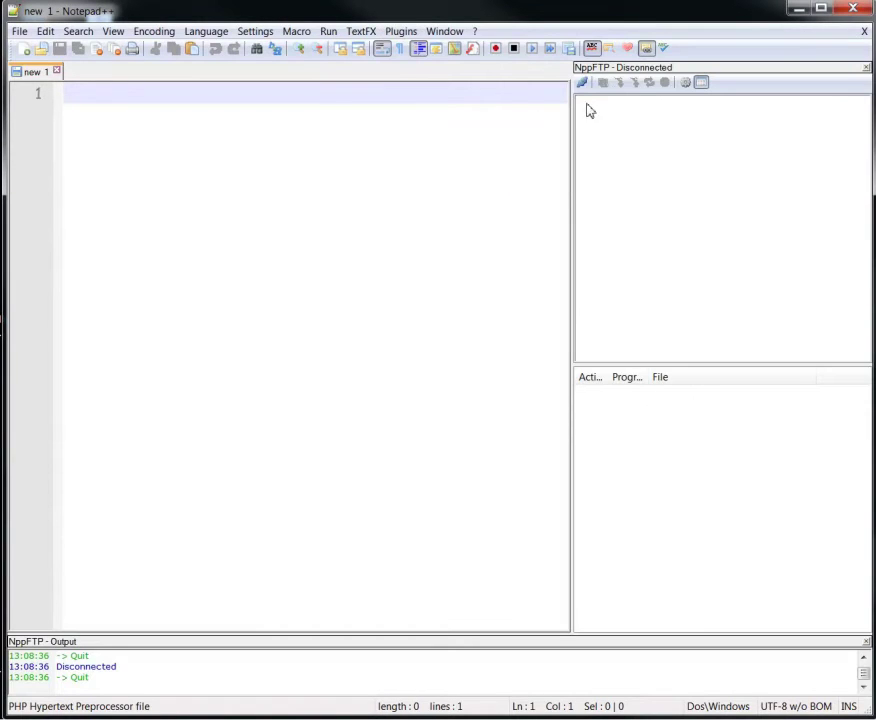
Step: Review the a1webnet FTP profile's hostname, port, connection type and initial remote directory, keeping the connection type at FTP
click(689, 86)
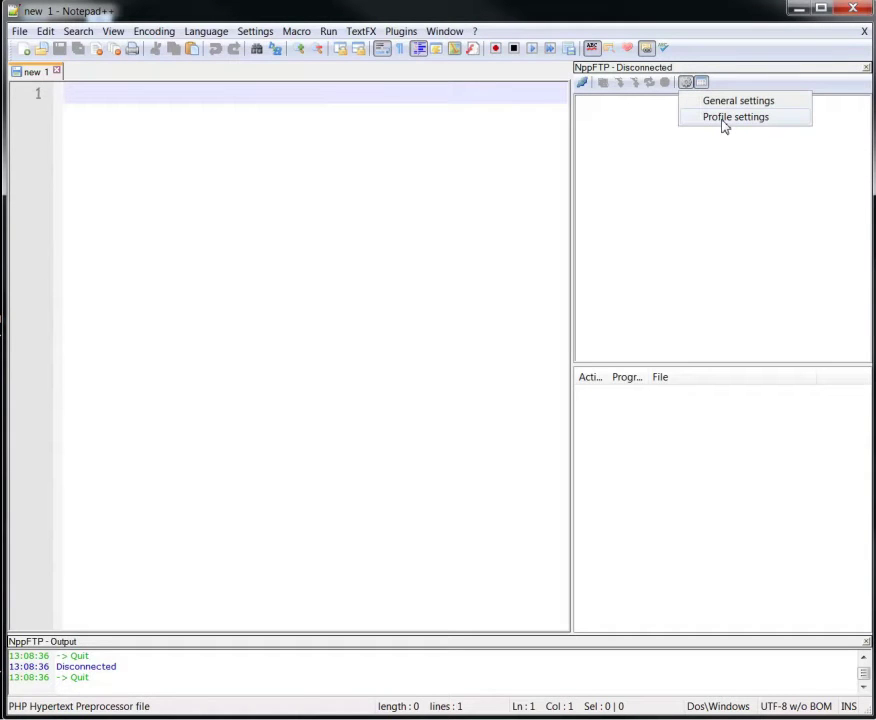
click(724, 118)
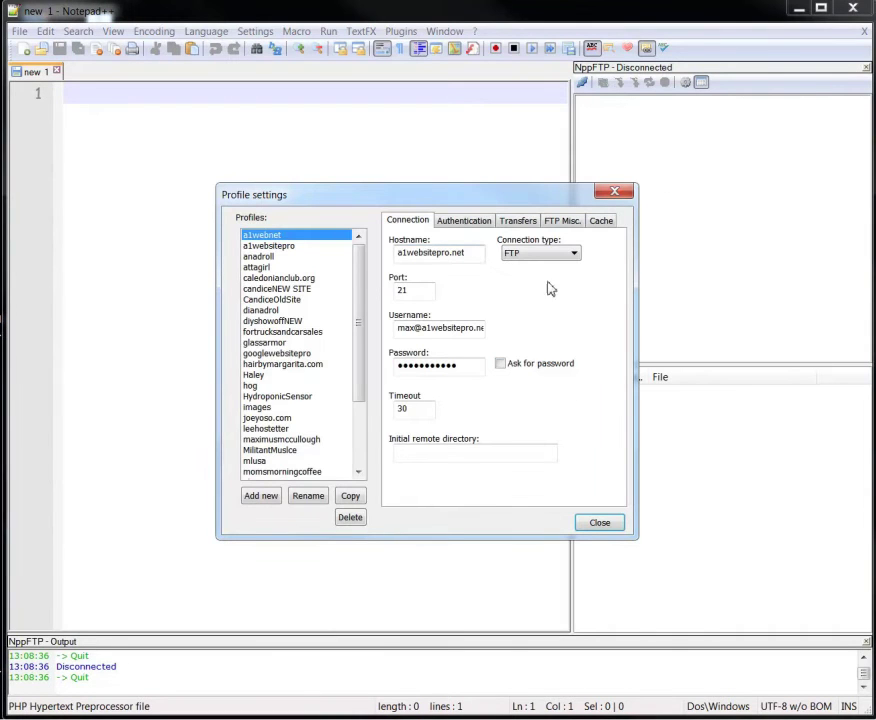
drag(475, 251, 401, 253)
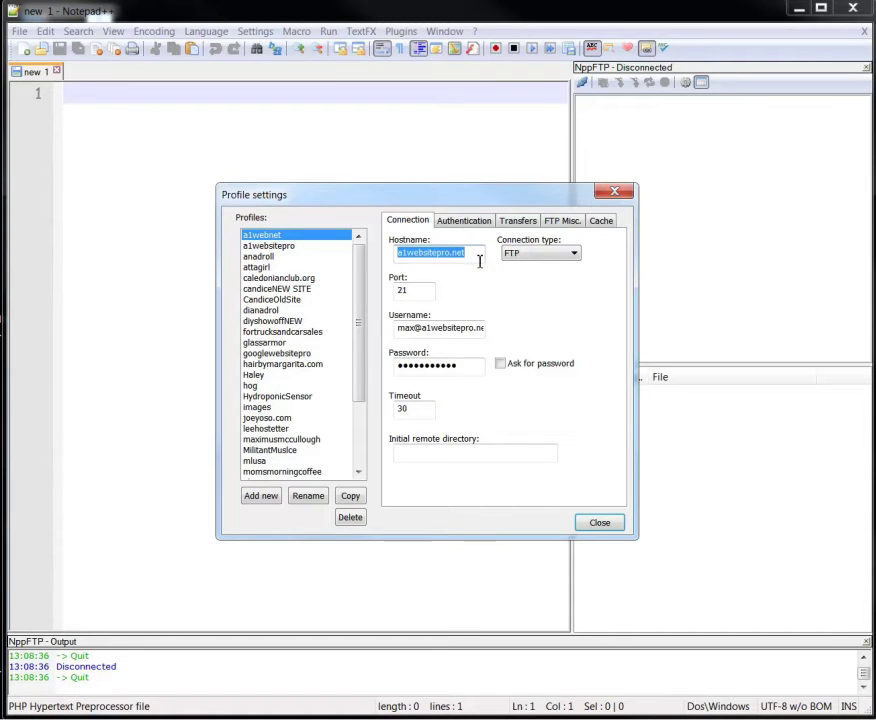
double_click(419, 292)
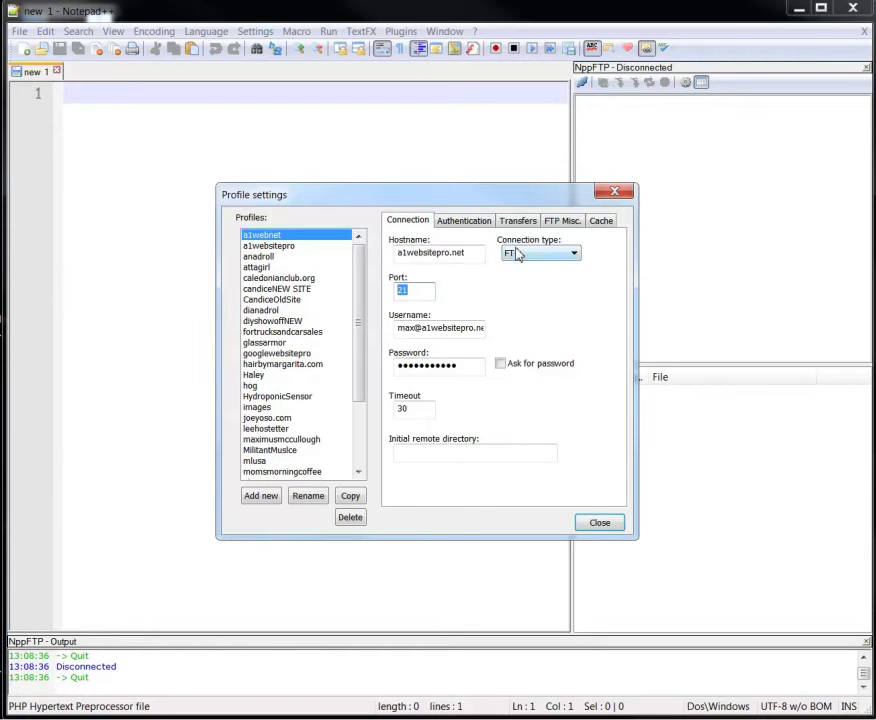
click(540, 256)
click(534, 271)
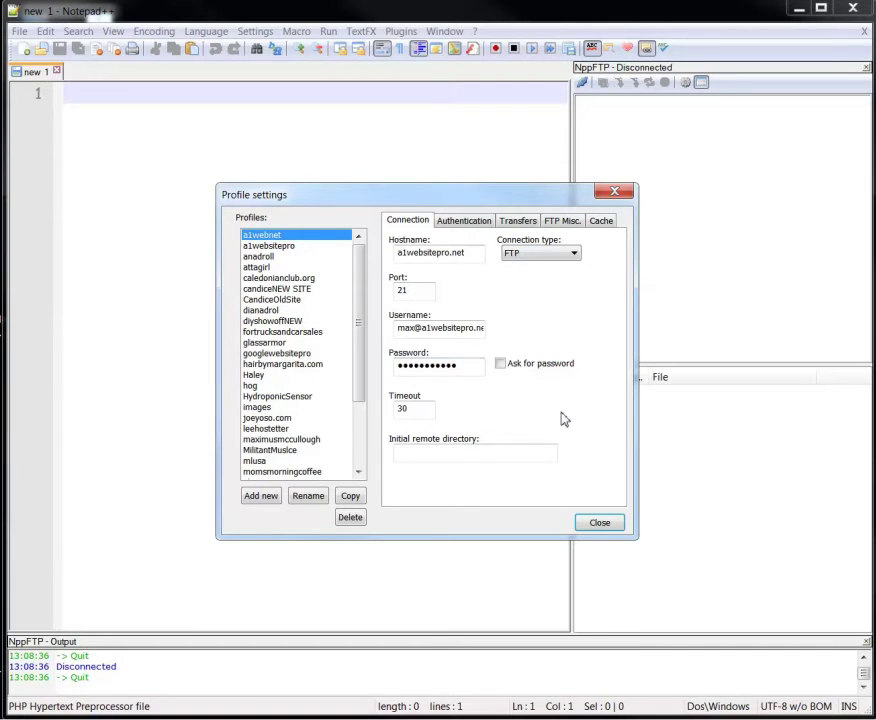
click(489, 458)
click(608, 526)
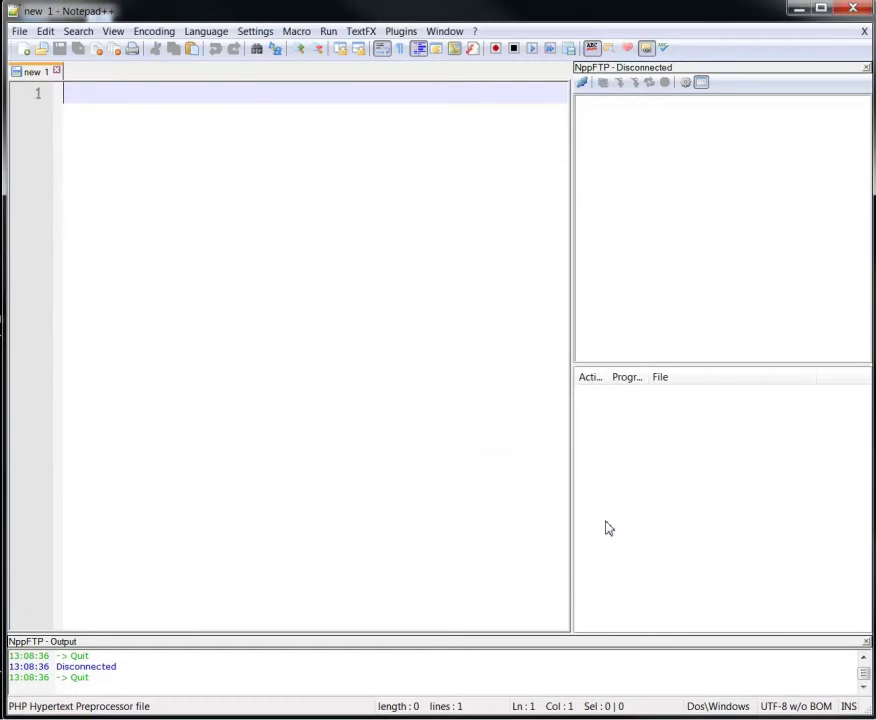
Step: Connect to the a1webnet FTP profile and open wp-config.php from the site's root directory
click(584, 85)
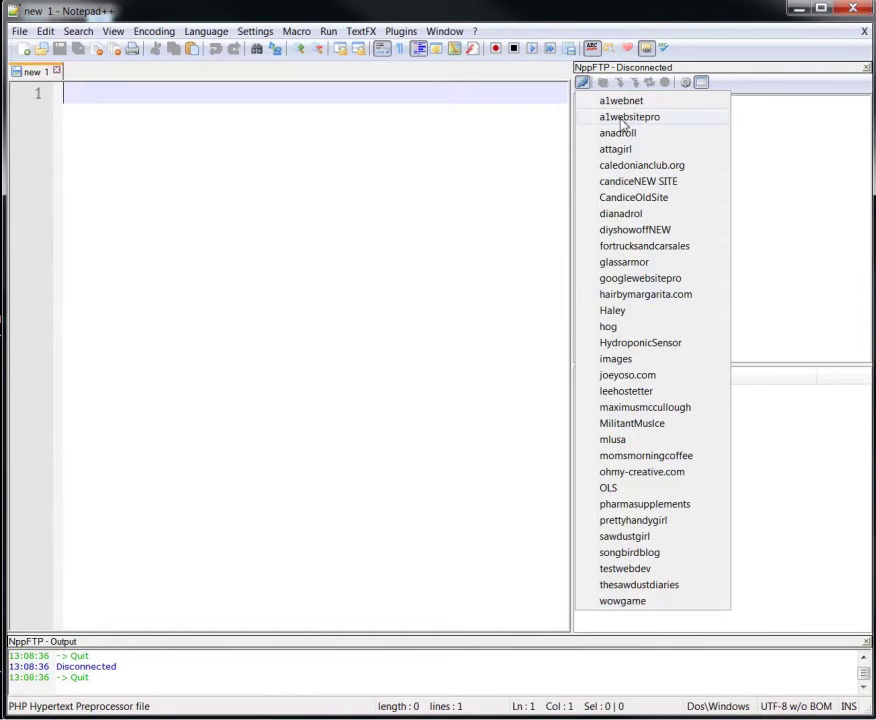
click(622, 103)
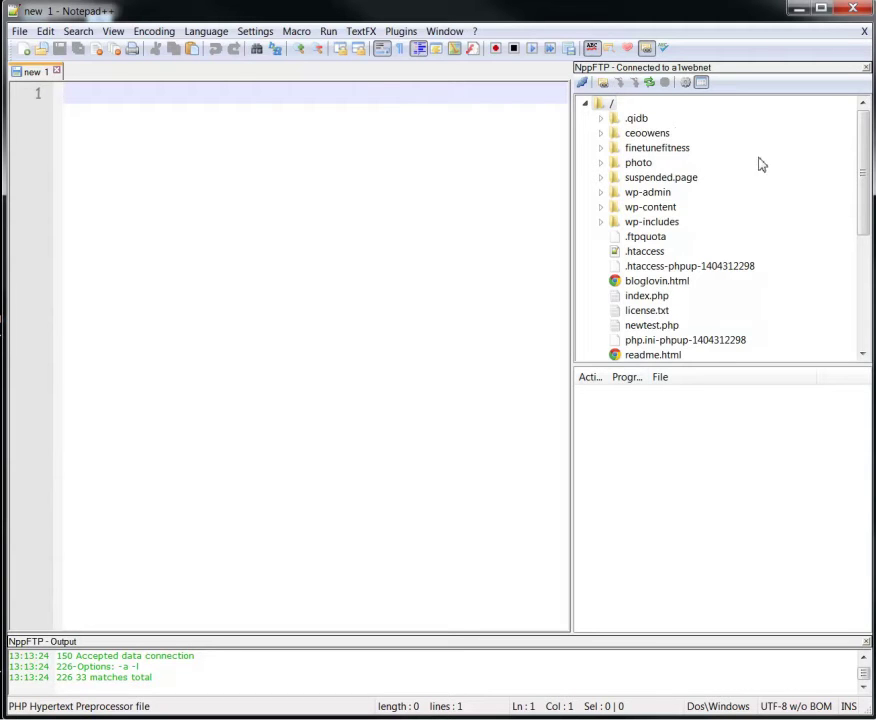
drag(866, 176, 866, 262)
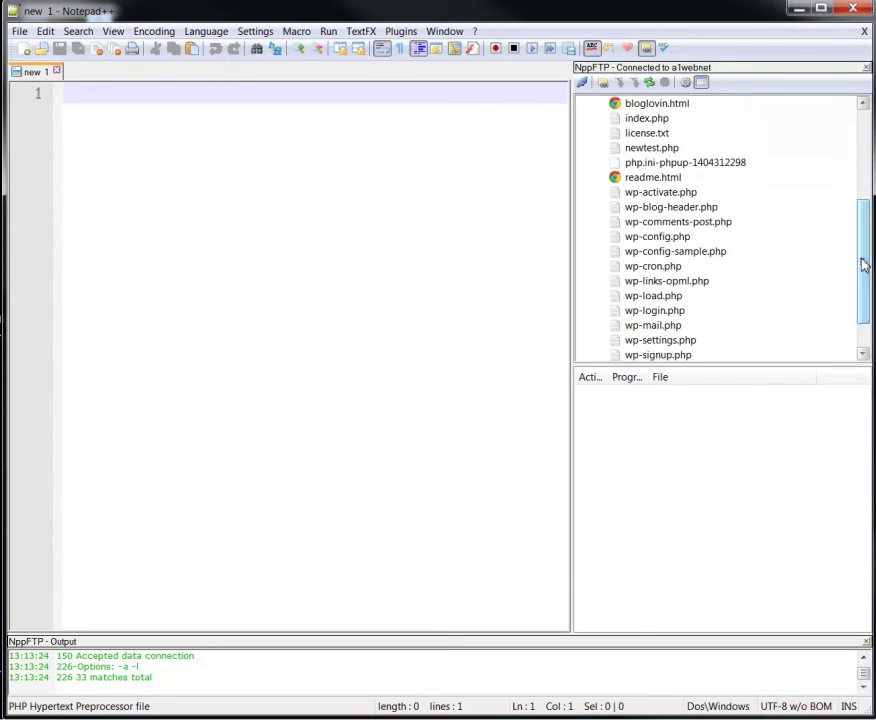
double_click(646, 243)
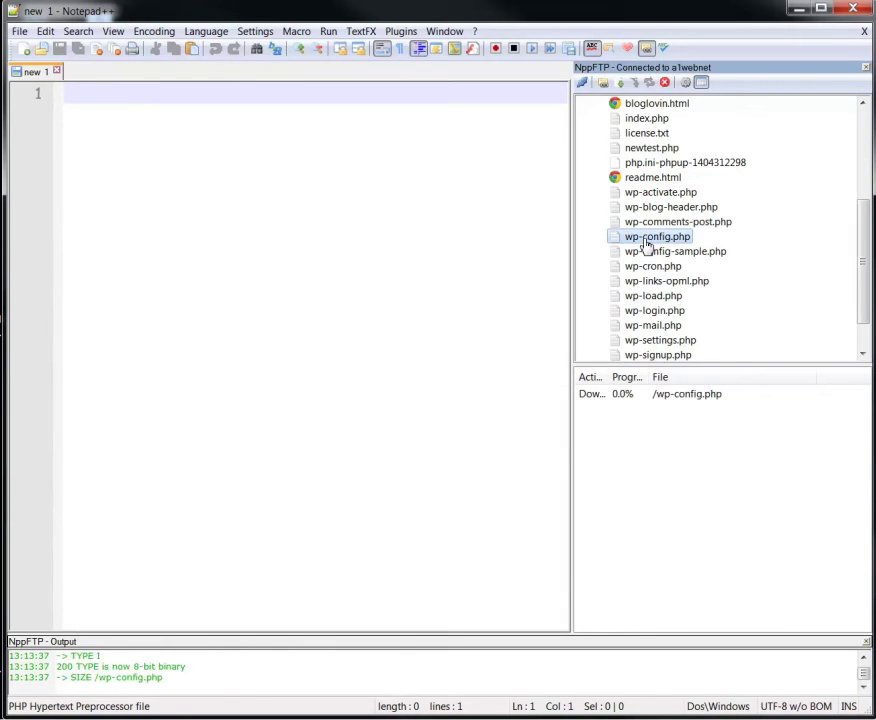
Step: Place the text cursor on the empty last line of wp-config.php, below the require_once statement
scroll(470, 303, down, 20)
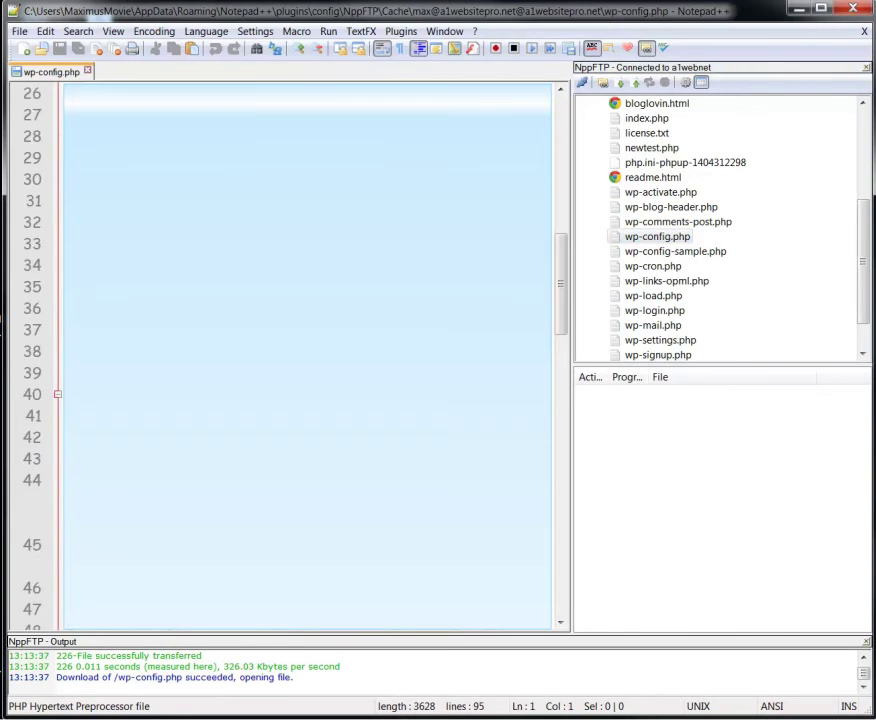
scroll(455, 300, down, 8)
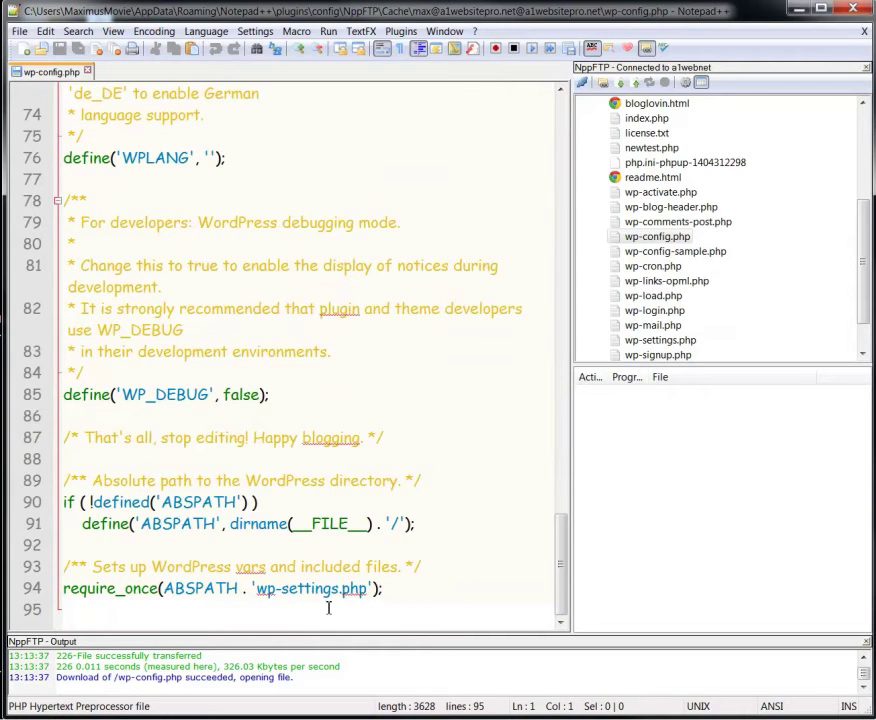
click(91, 611)
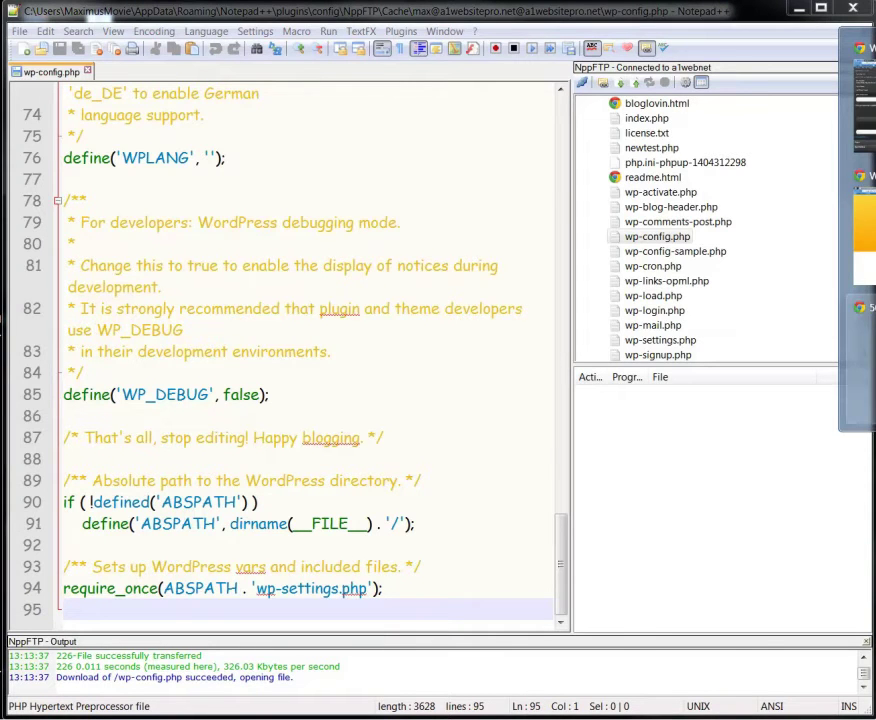
Step: Switch to the browser and copy the two-line Memory Limit code, define('WP_MEMORY_LIMIT', '96M');, from the article's snippet source view
click(869, 360)
scroll(342, 493, down, 1)
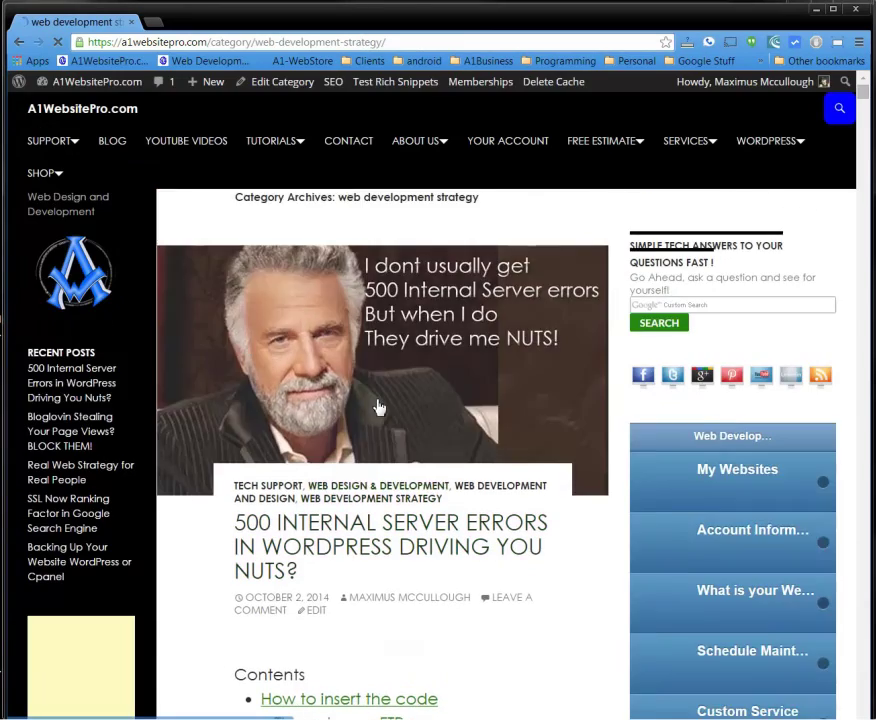
scroll(380, 407, down, 10)
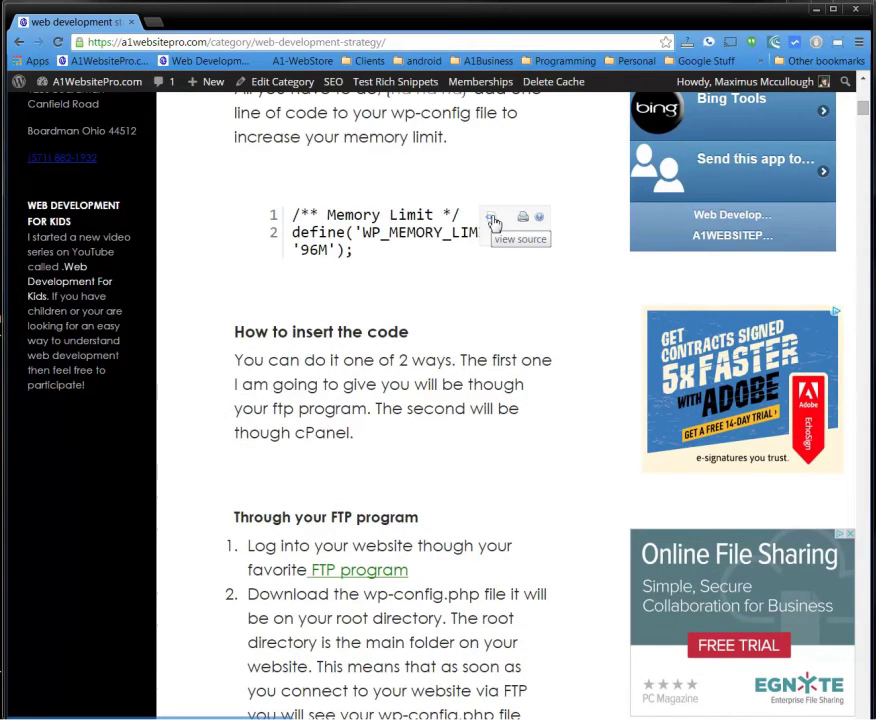
click(492, 222)
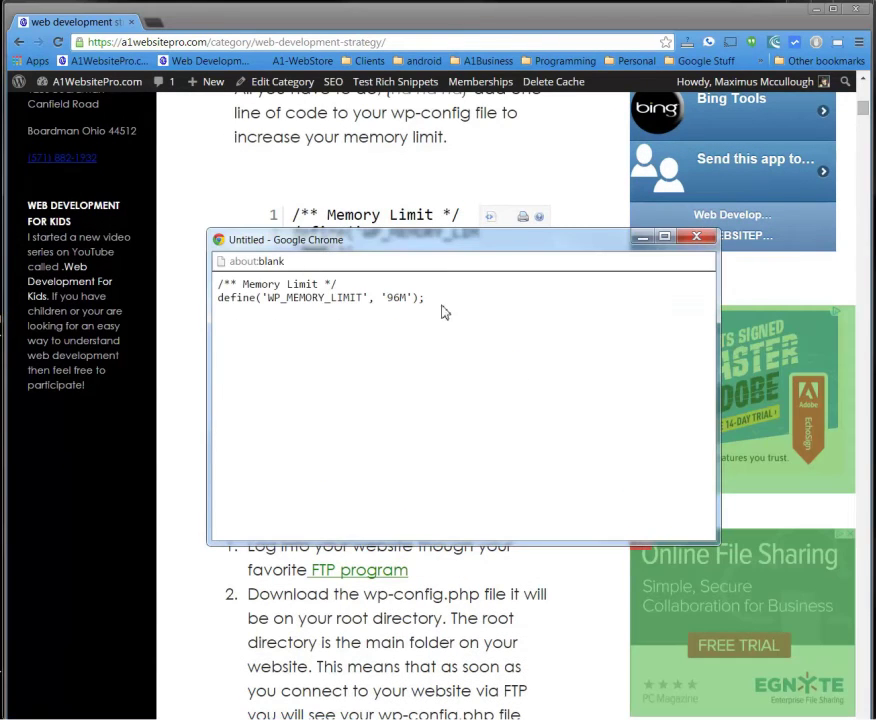
drag(424, 298, 218, 284)
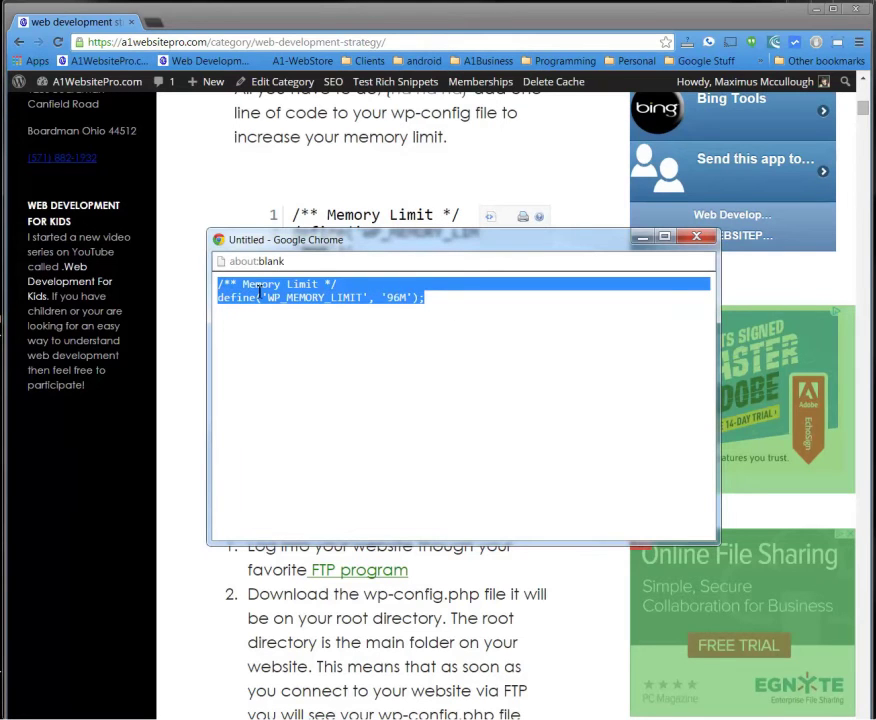
right_click(259, 292)
click(291, 302)
click(697, 236)
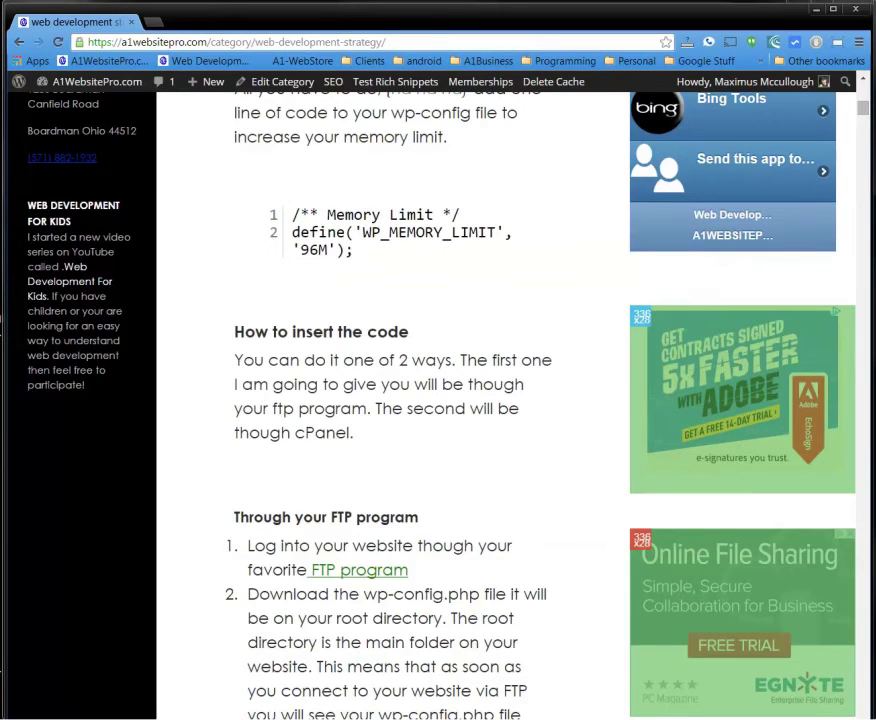
Step: Return to Notepad++, paste the Memory Limit code at the end of wp-config.php and save the file to the server
click(831, 9)
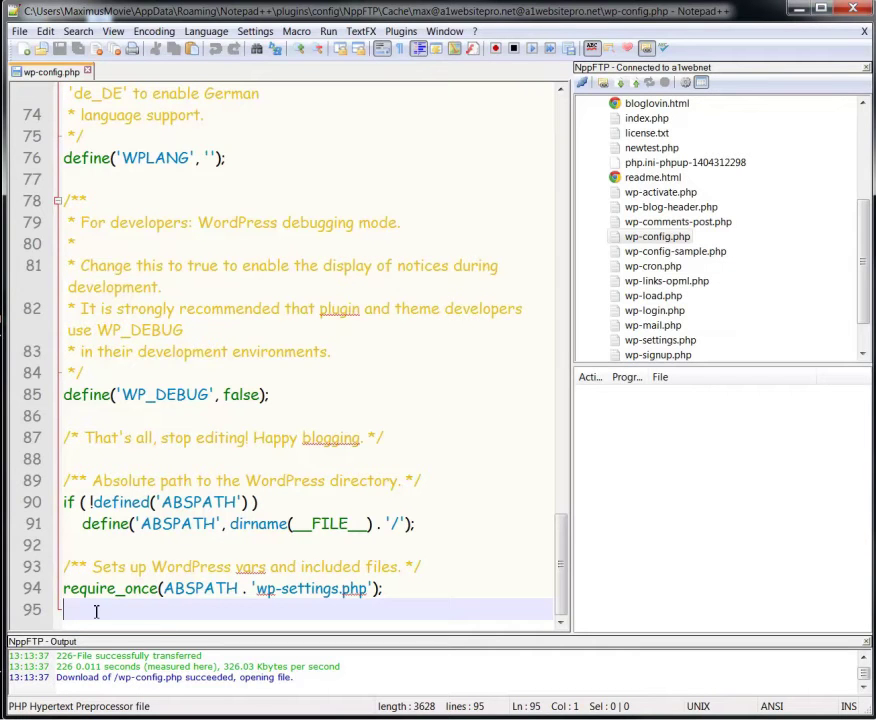
key(ctrl+v)
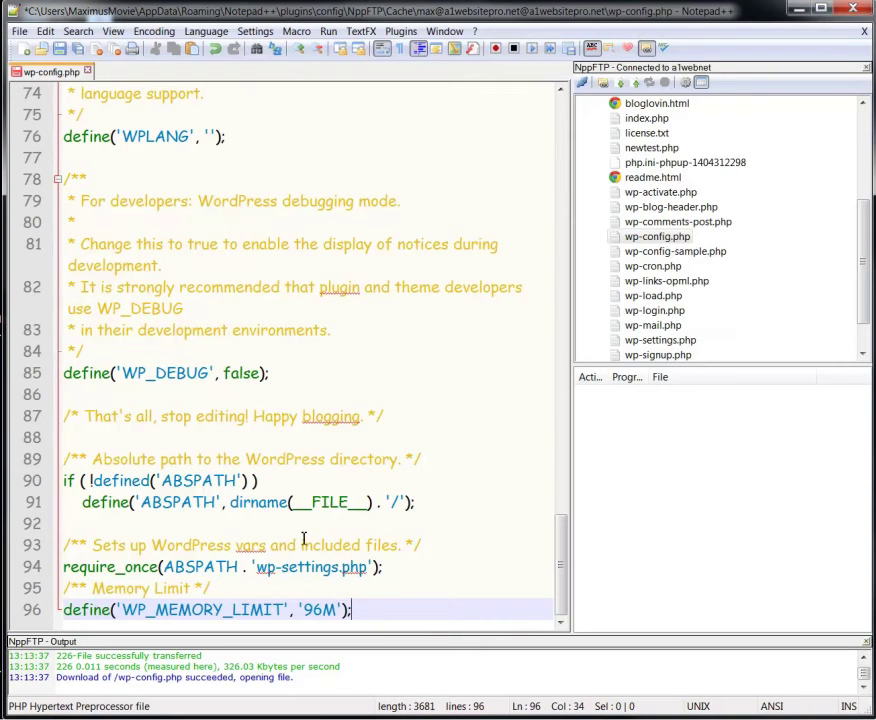
key(ctrl+s)
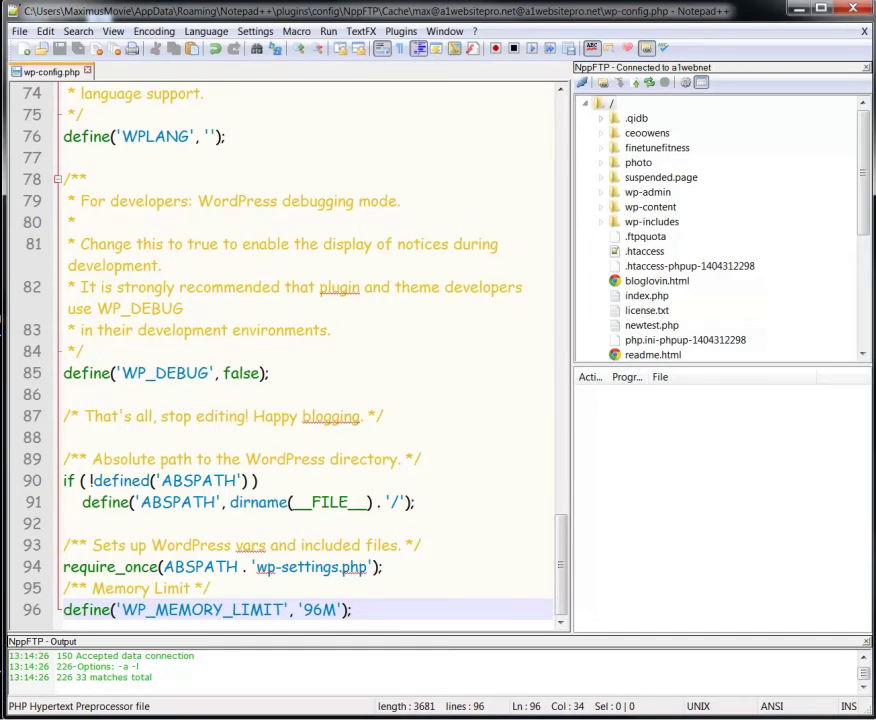
Step: Switch to the browser and load a1websitepro.net in a new tab to check the site
click(865, 230)
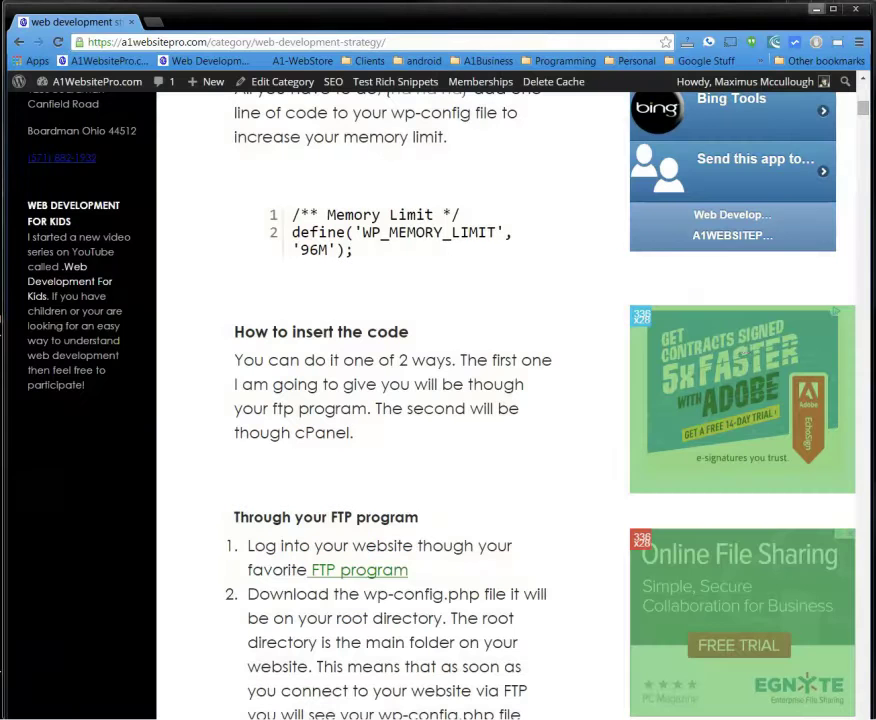
key(ctrl+t)
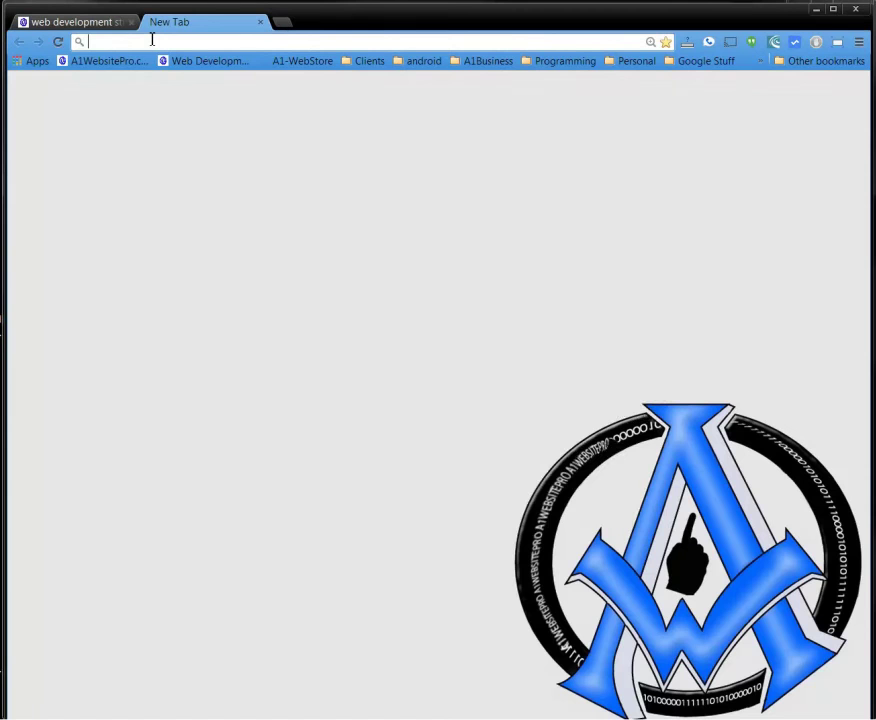
text(a1)
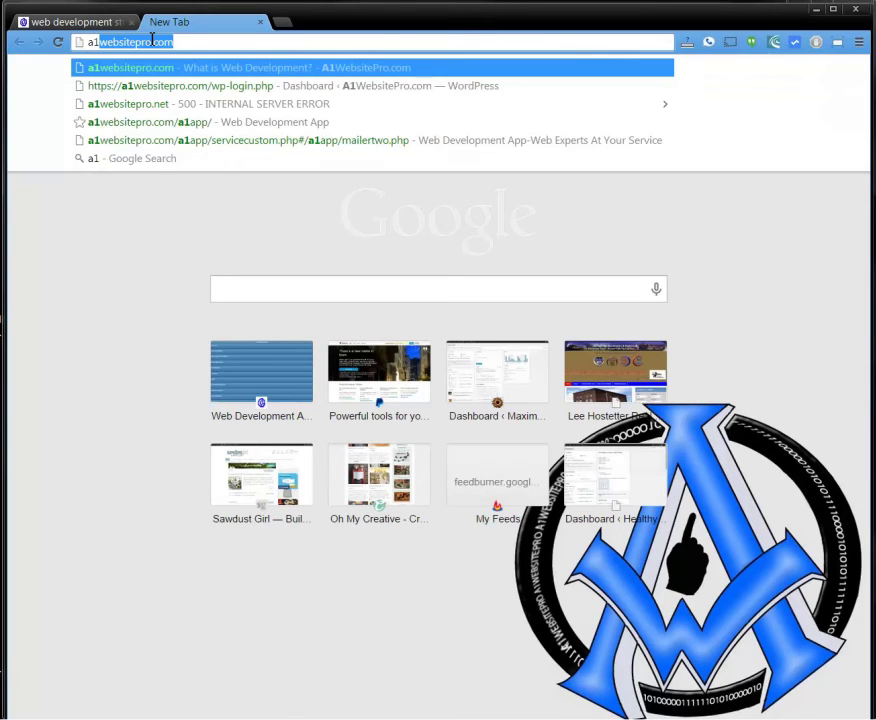
key(End)
key(BackSpace)
key(BackSpace)
key(BackSpace)
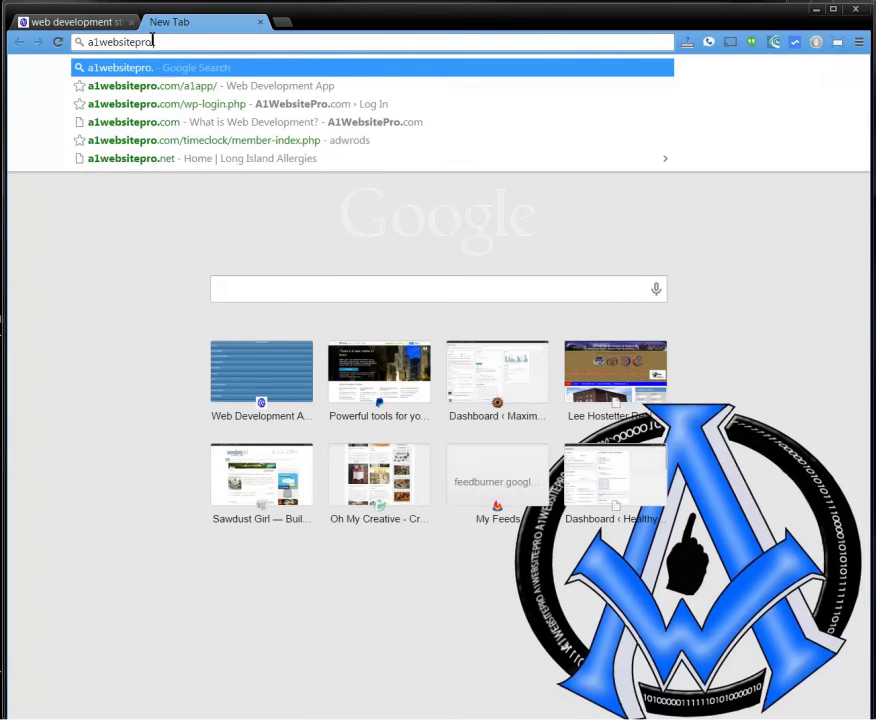
text(n)
key(Return)
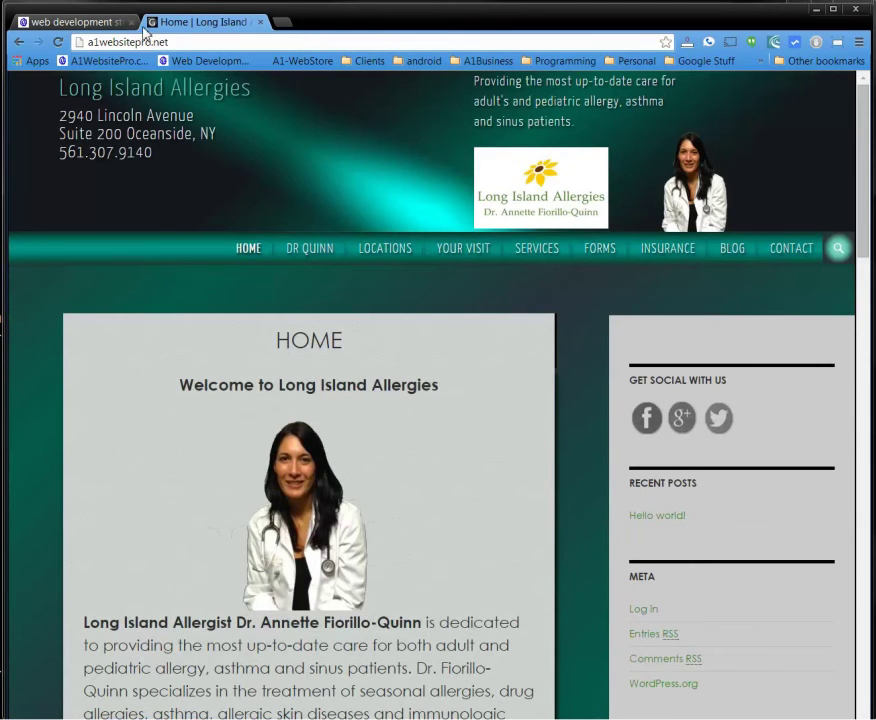
Step: Look over the site's home page and open the doctor's profile page to check that inner pages load
scroll(488, 564, down, 2)
scroll(488, 564, up, 2)
click(323, 252)
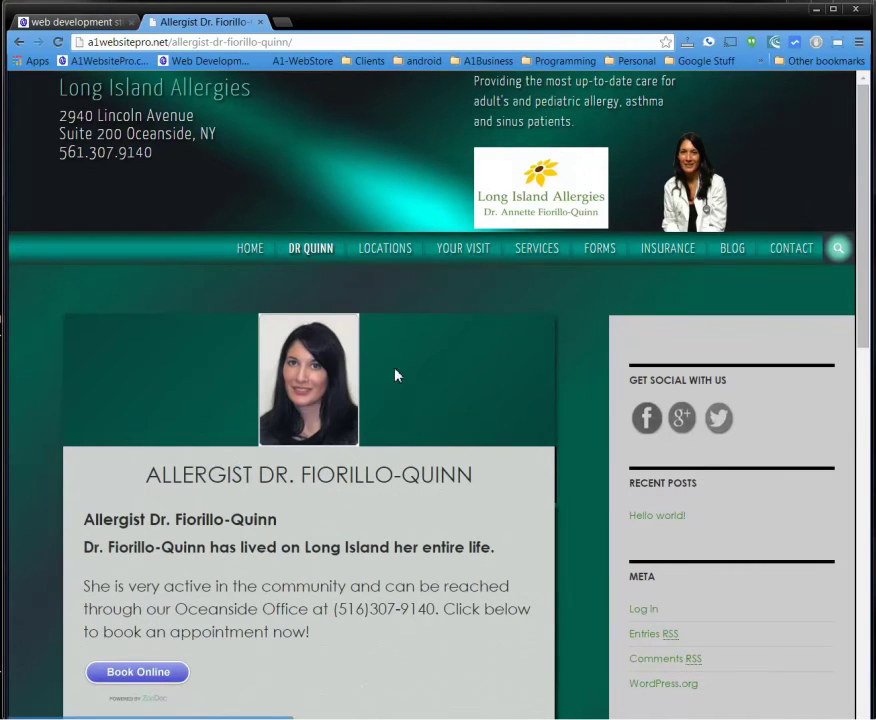
Step: Bring the cPanel tab into the article's browser window and open File Manager at the Web Root (public_html/www) directory
click(64, 22)
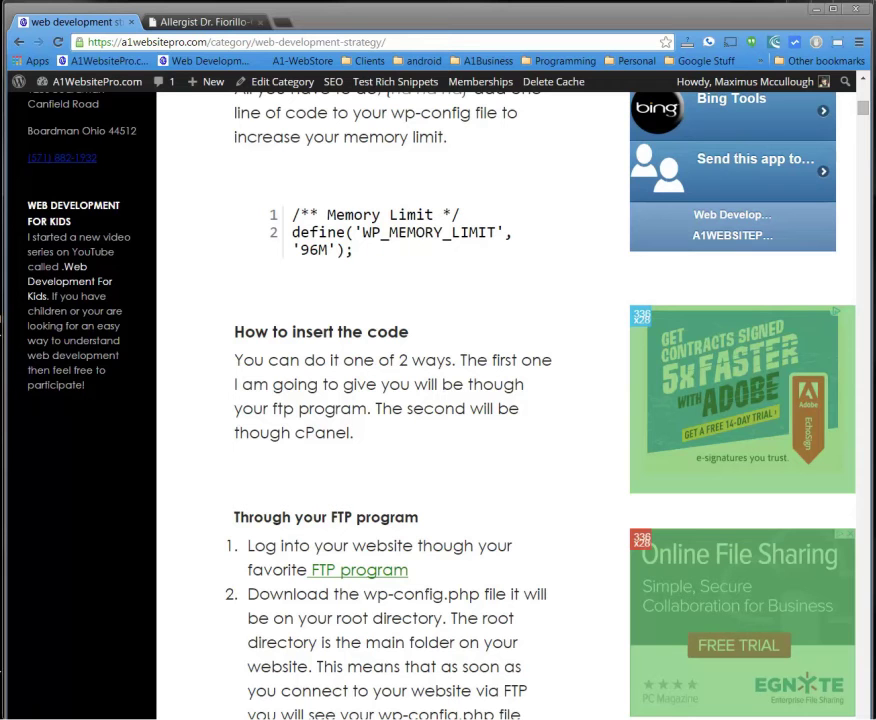
drag(791, 46, 470, 25)
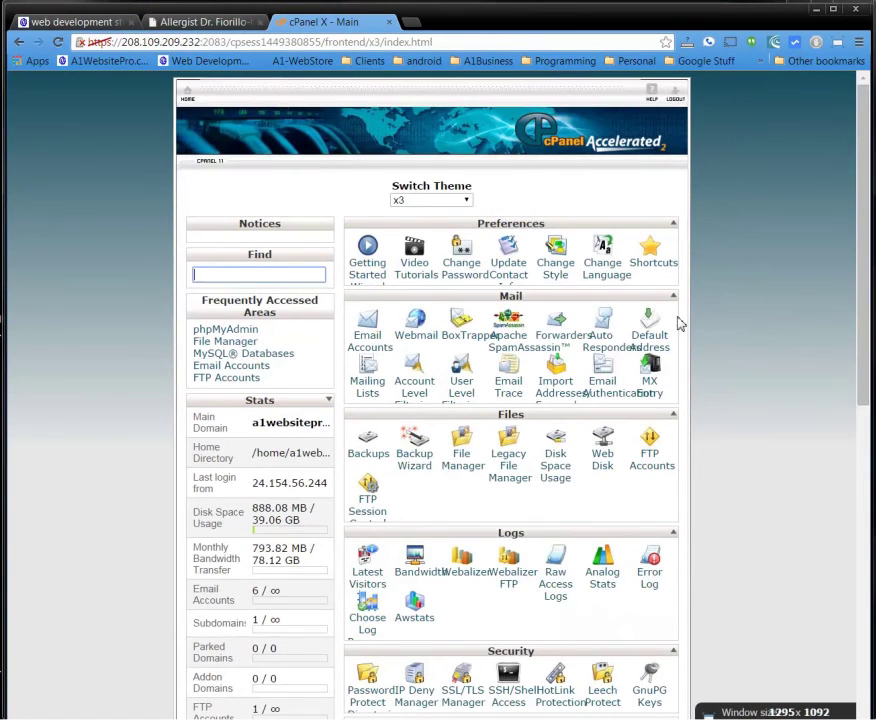
scroll(729, 375, down, 1)
click(464, 394)
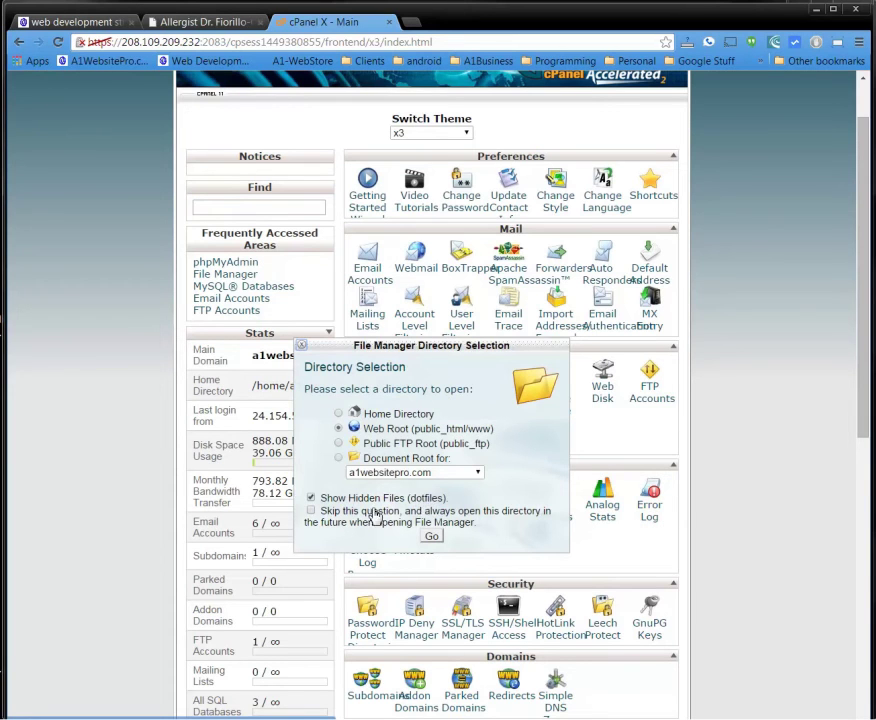
click(432, 538)
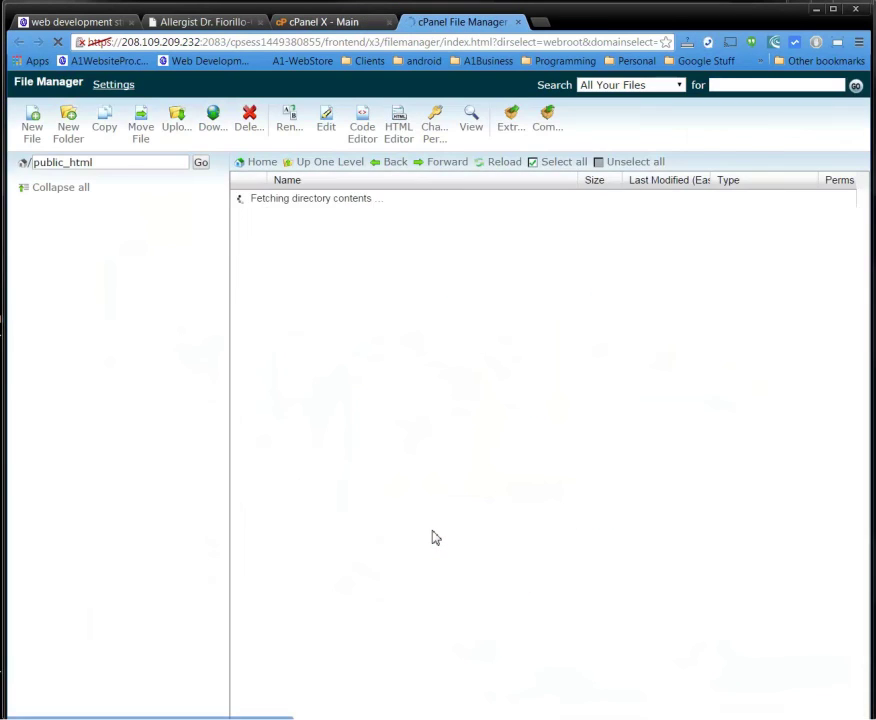
Step: Open wp-config.php from public_html in the Code Editor with utf-8 encoding
scroll(414, 374, down, 5)
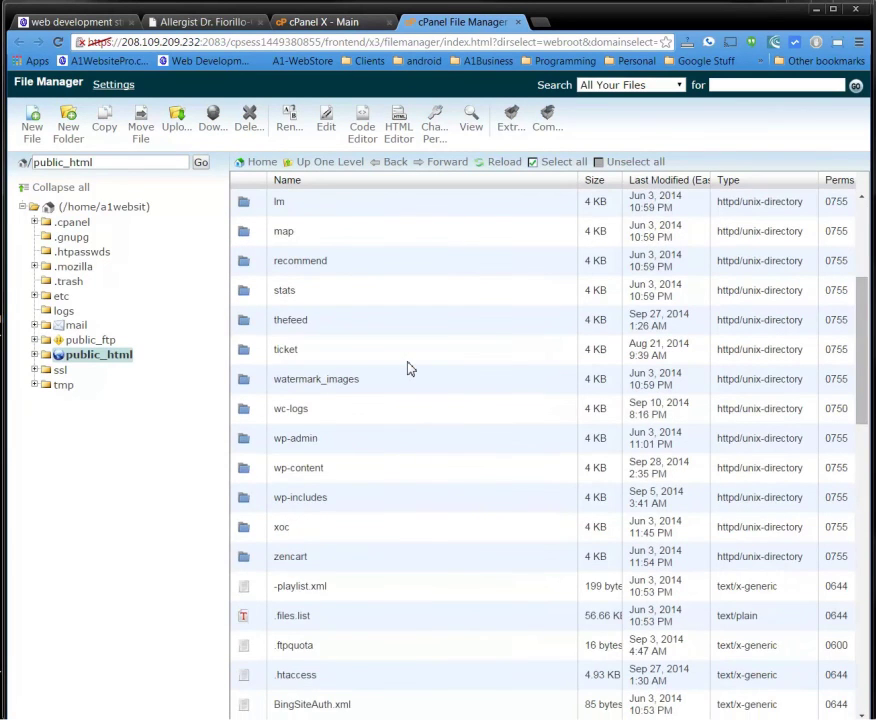
scroll(408, 369, down, 8)
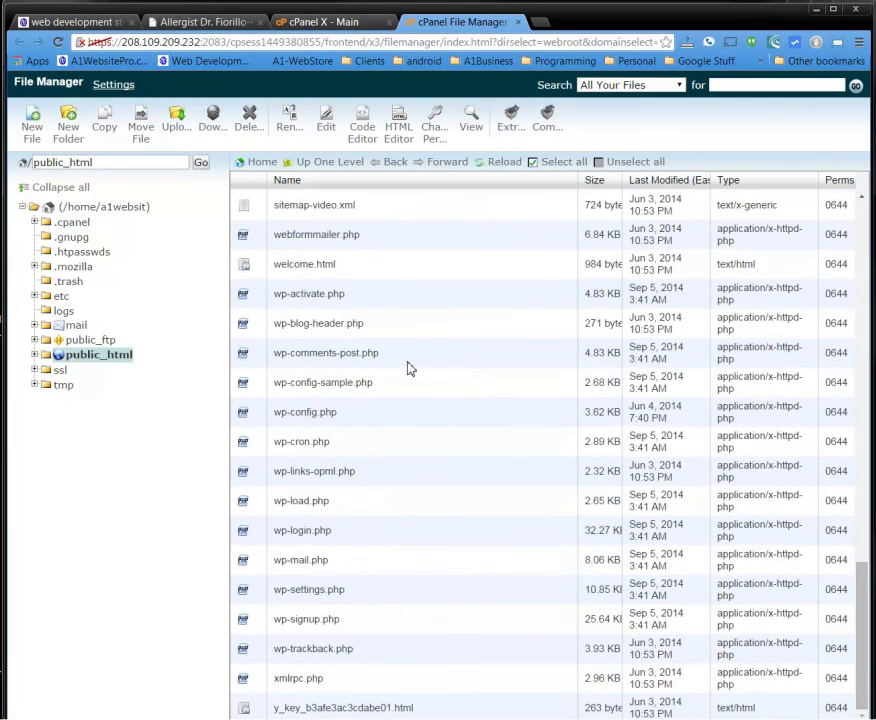
click(244, 416)
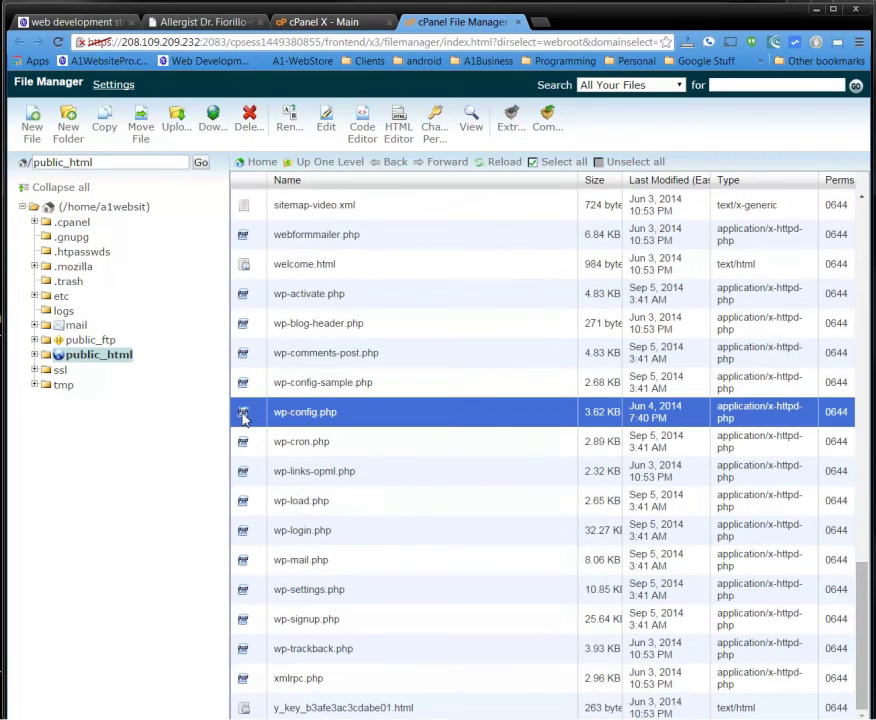
click(362, 135)
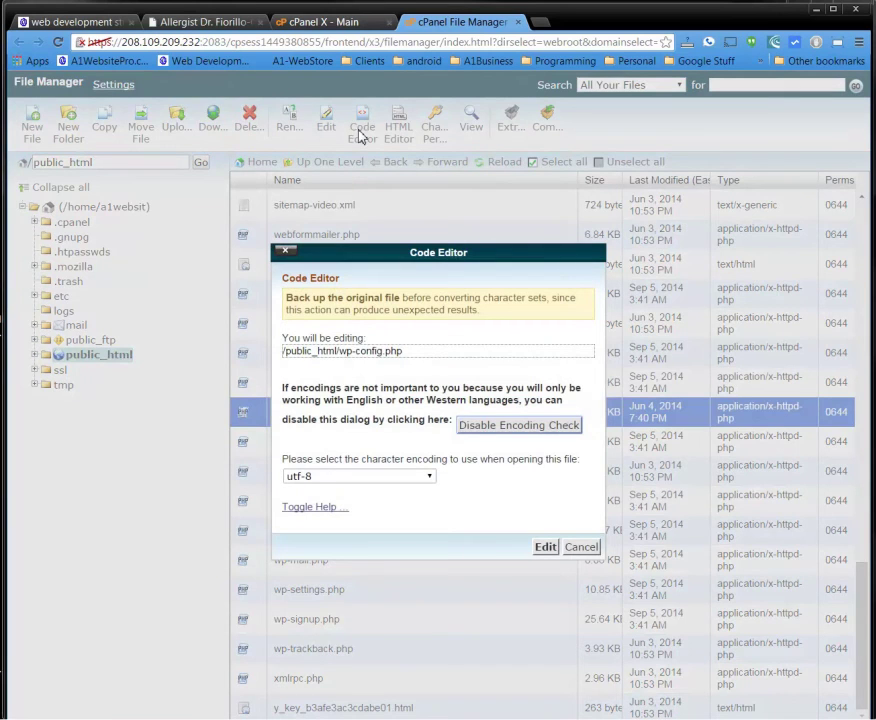
click(545, 548)
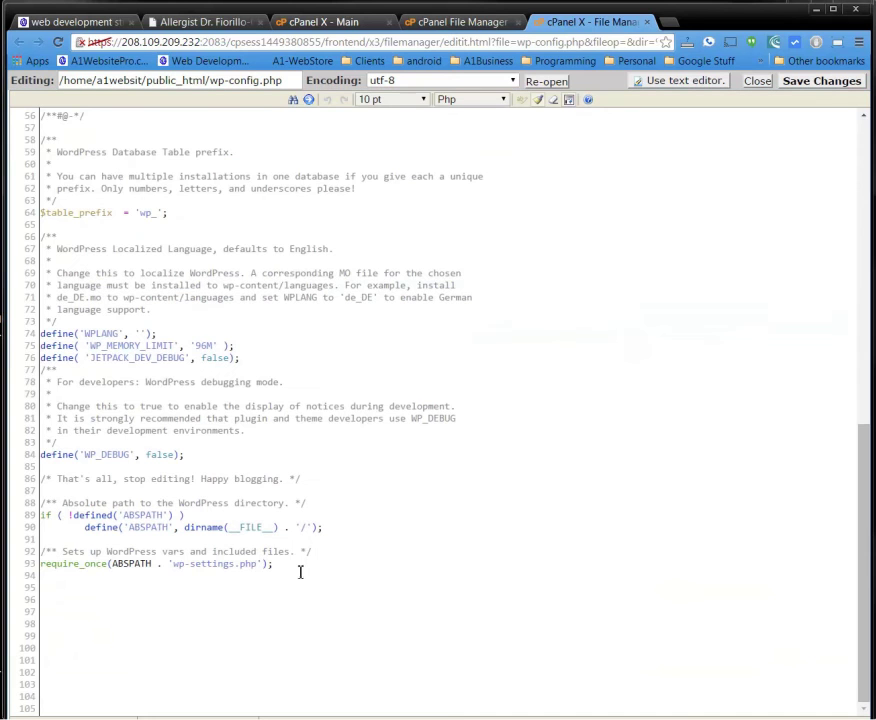
Step: Examine the empty line below require_once in wp-config.php, then the existing WP_MEMORY_LIMIT define line and its memory value
click(300, 573)
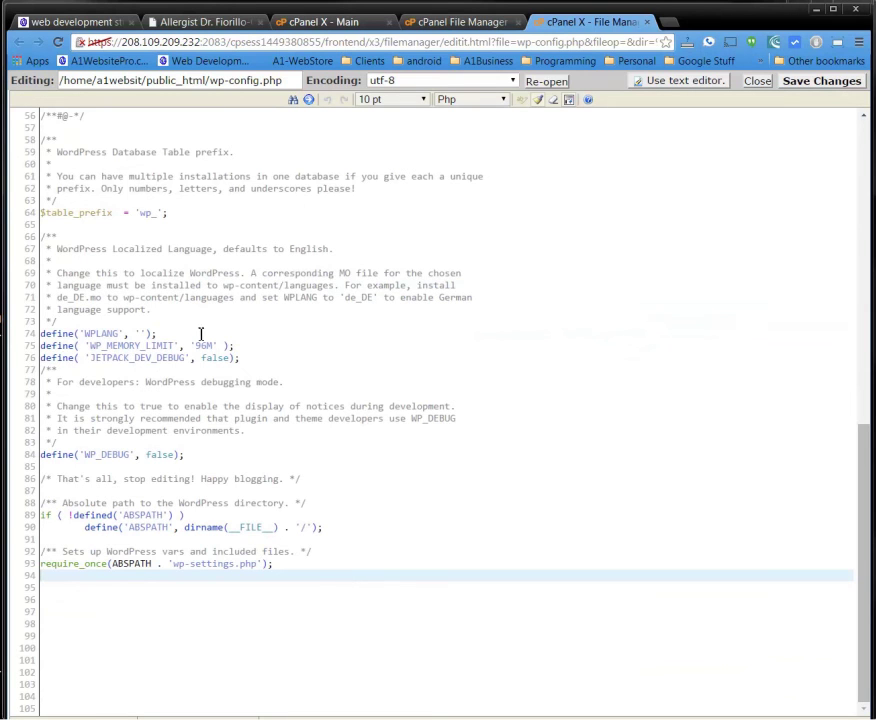
drag(240, 345, 40, 346)
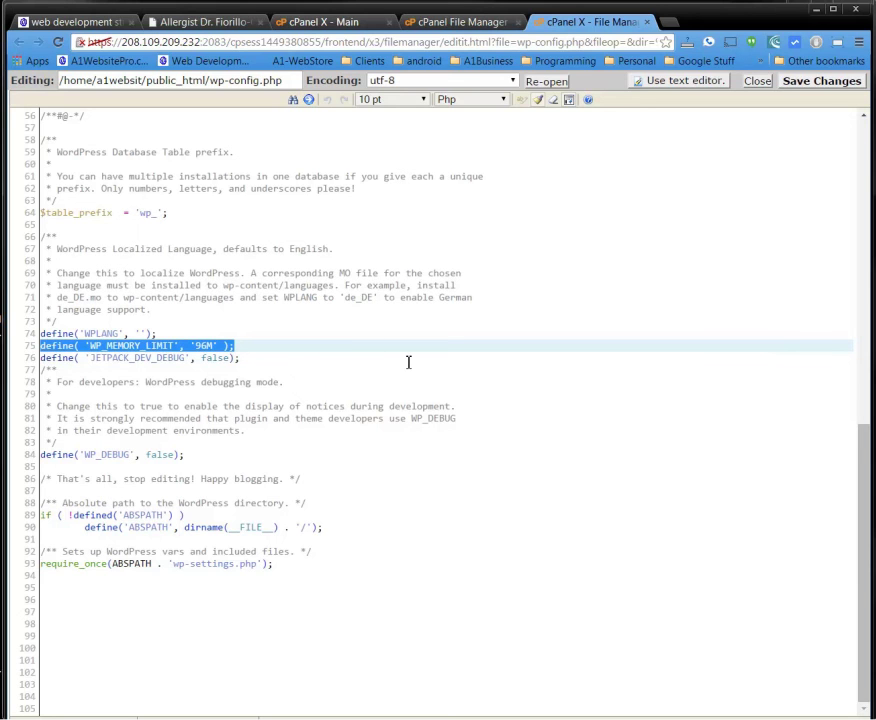
click(206, 345)
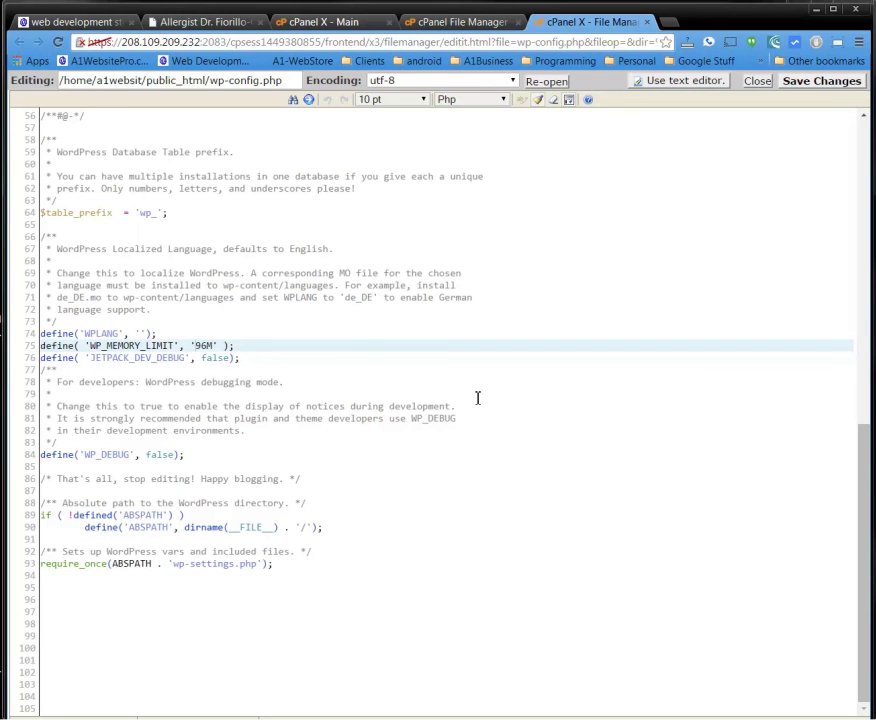
drag(195, 345, 212, 345)
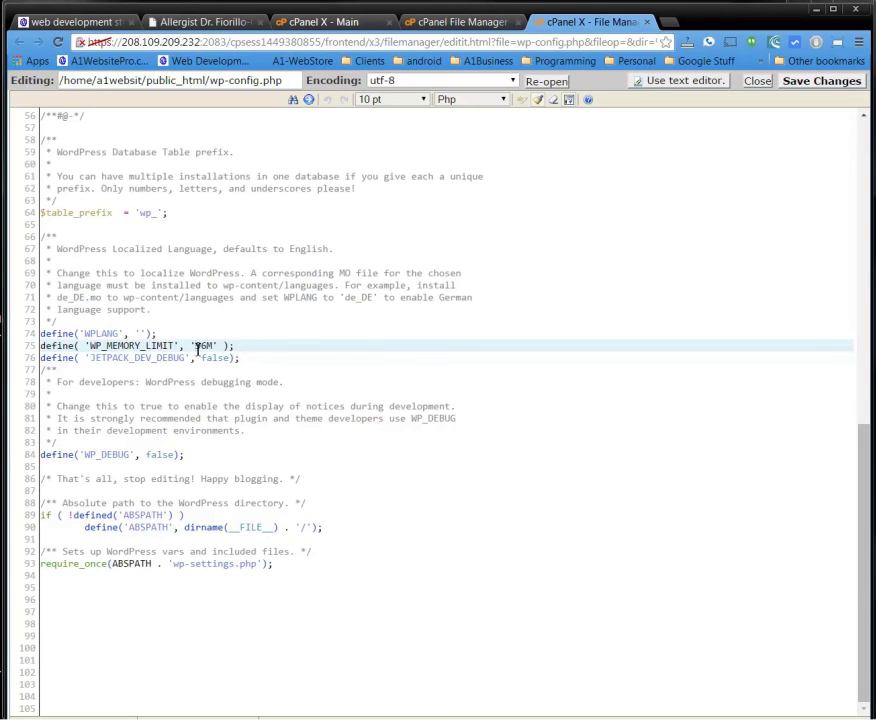